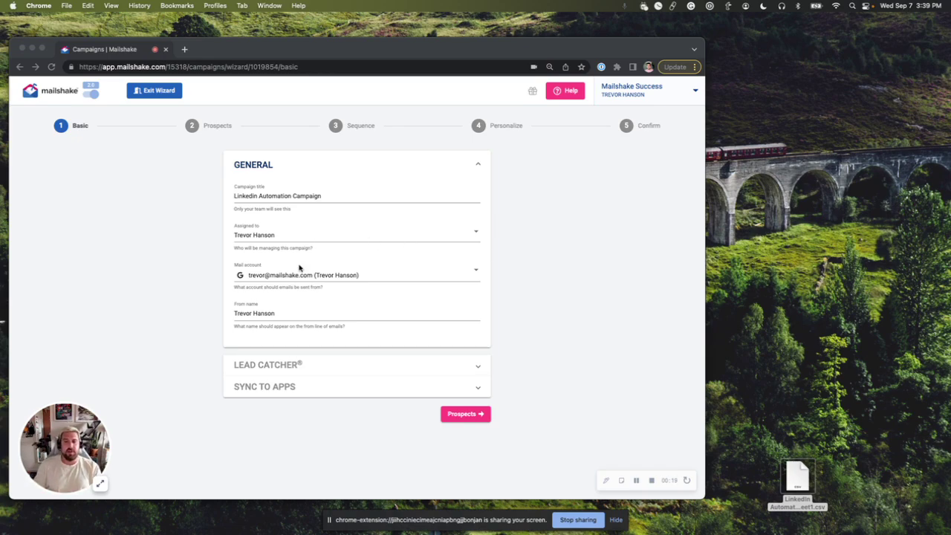
# Upload LinkedIn Automation CSV - Sheet1.csv as the campaign's prospect list and import it with the Add only strategy and the detected column mapping.
pyautogui.click(459, 415)
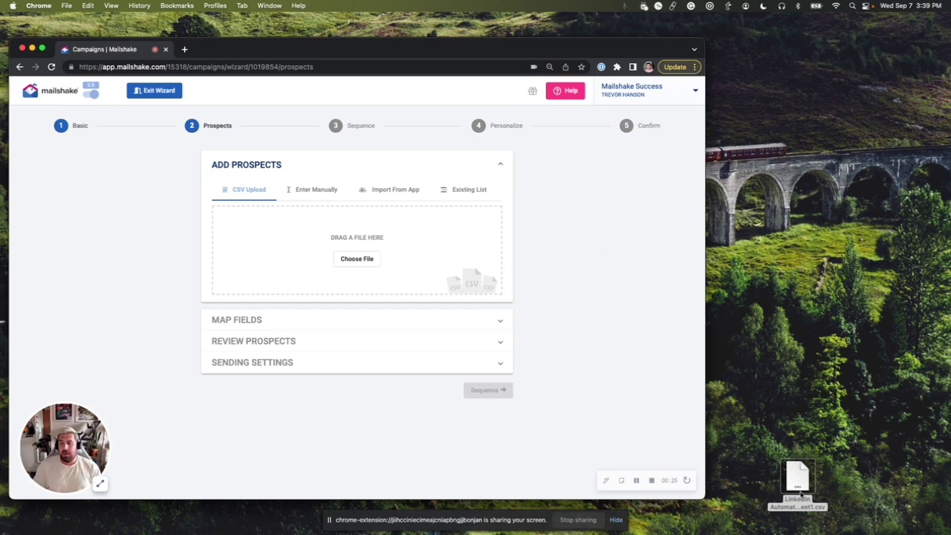
pyautogui.moveTo(790, 476); pyautogui.dragTo(392, 263)
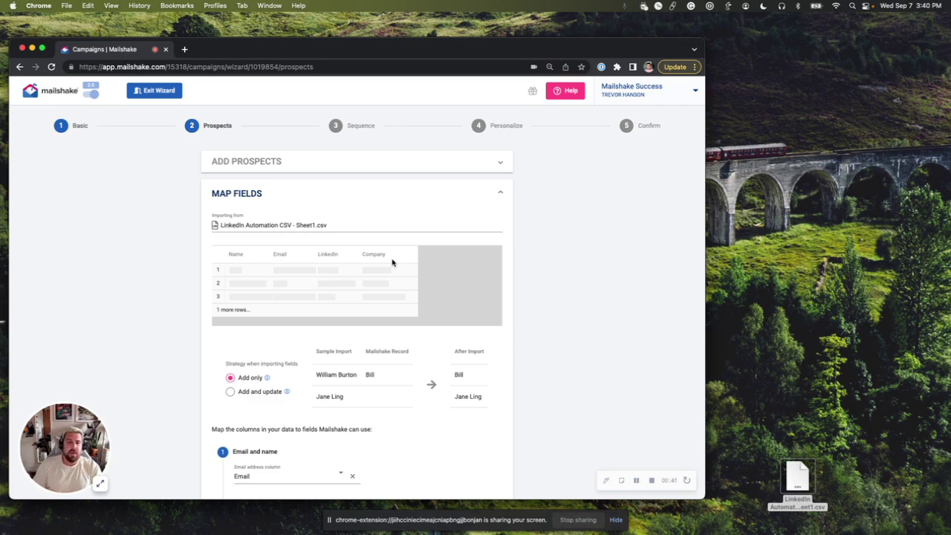
pyautogui.scroll(-5, 288, 405)
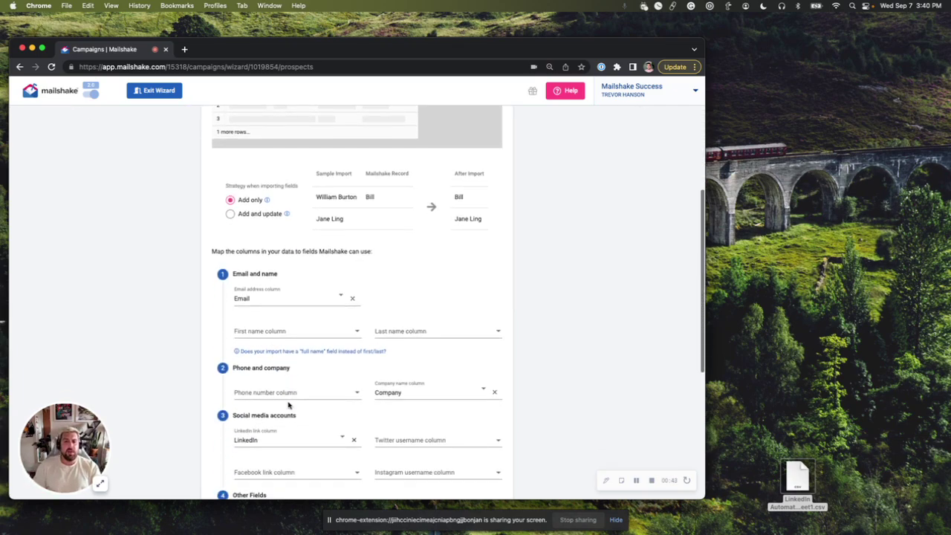
pyautogui.scroll(-3, 288, 405)
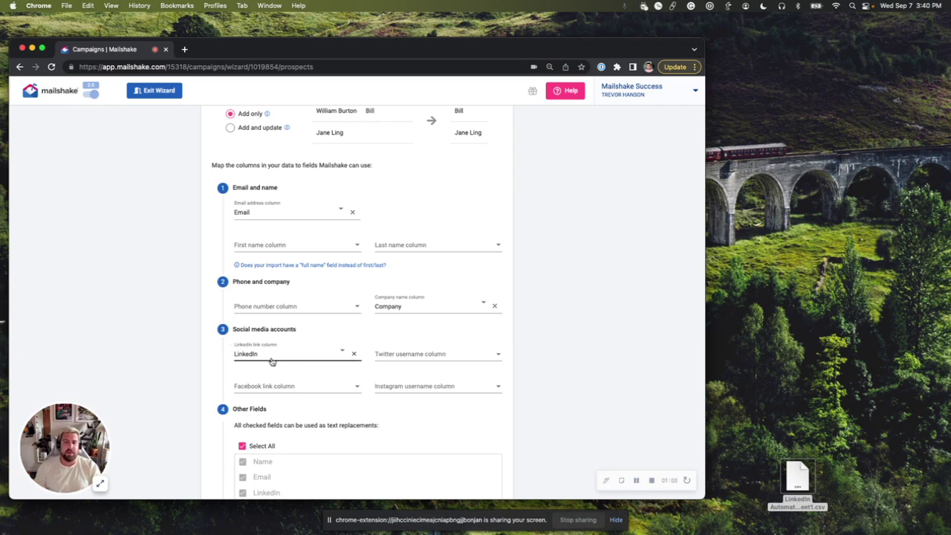
pyautogui.scroll(-5, 271, 362)
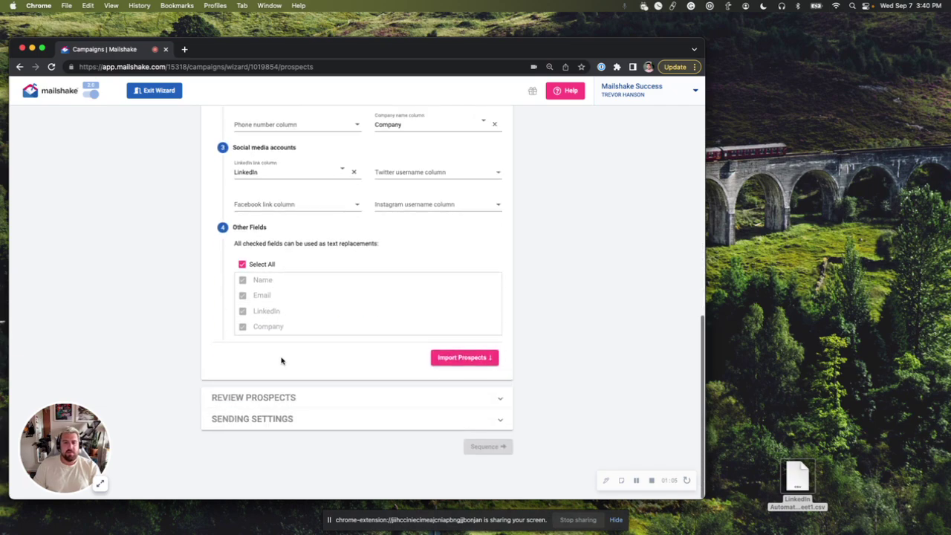
pyautogui.click(462, 357)
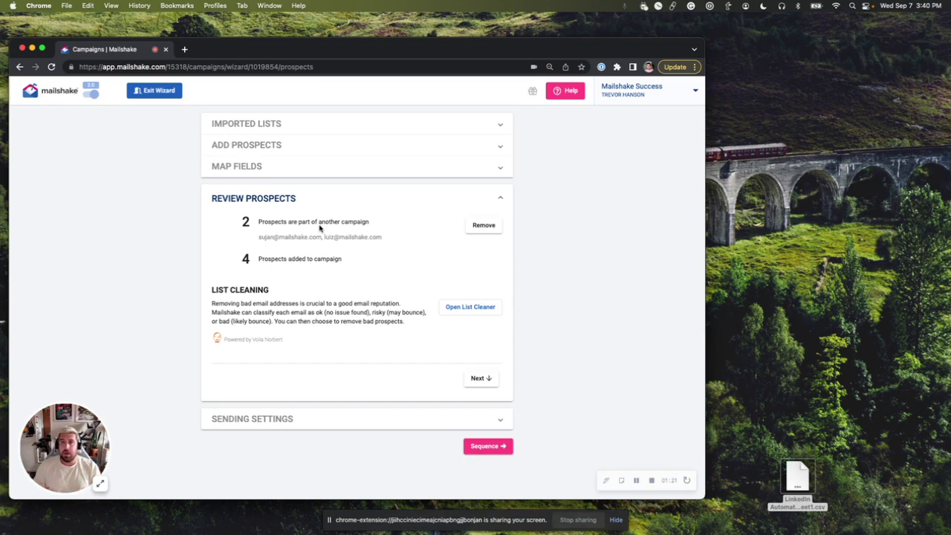
# Create a new sequence starting with an automated LinkedIn Message task reading "{{first}} do you have a few minutes?".
pyautogui.click(484, 448)
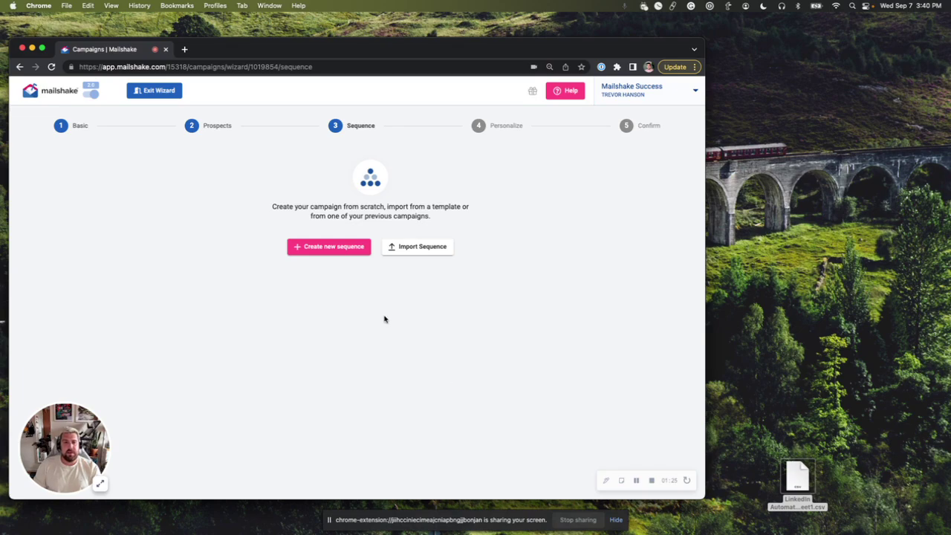
pyautogui.click(338, 246)
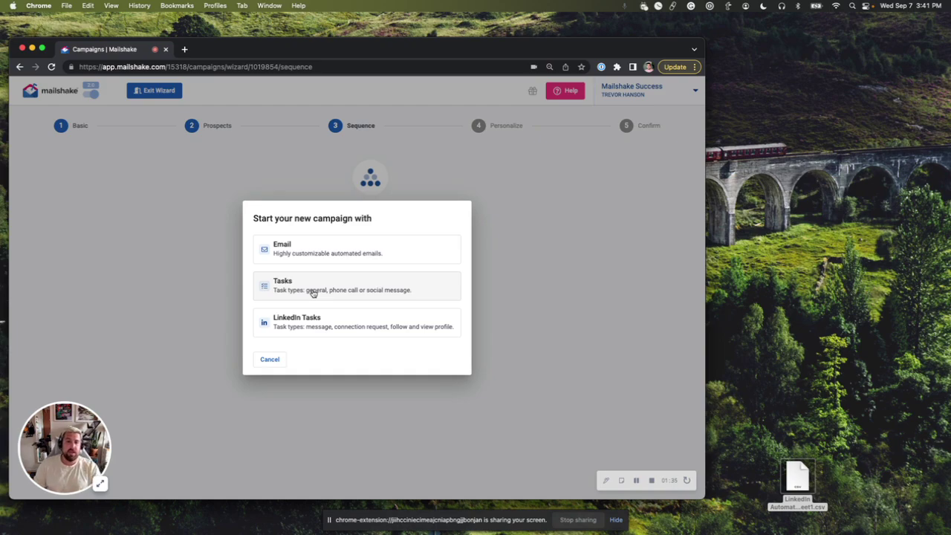
pyautogui.click(321, 333)
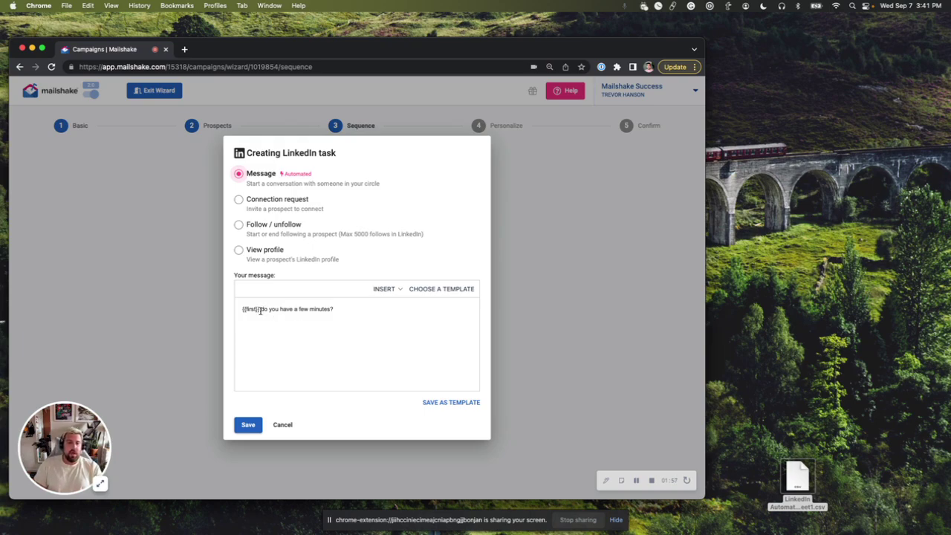
pyautogui.click(394, 294)
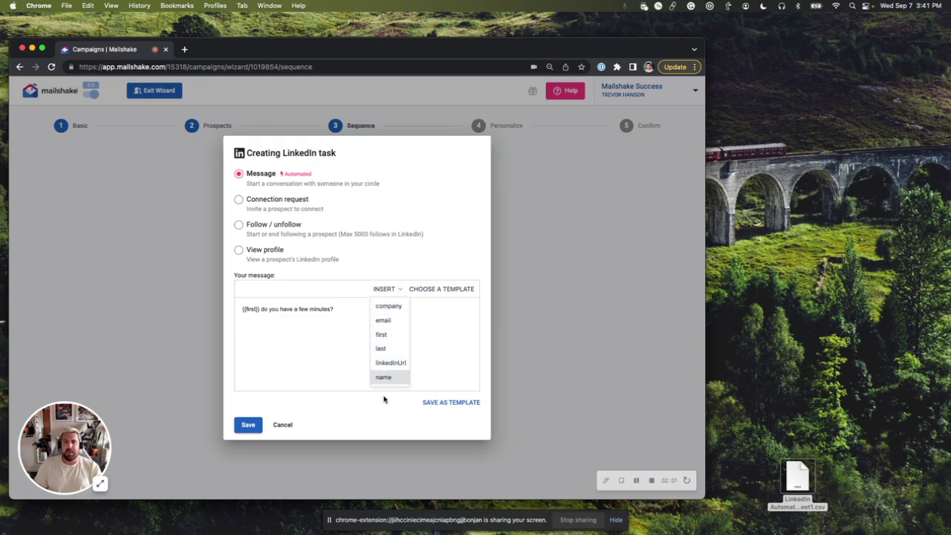
pyautogui.click(329, 363)
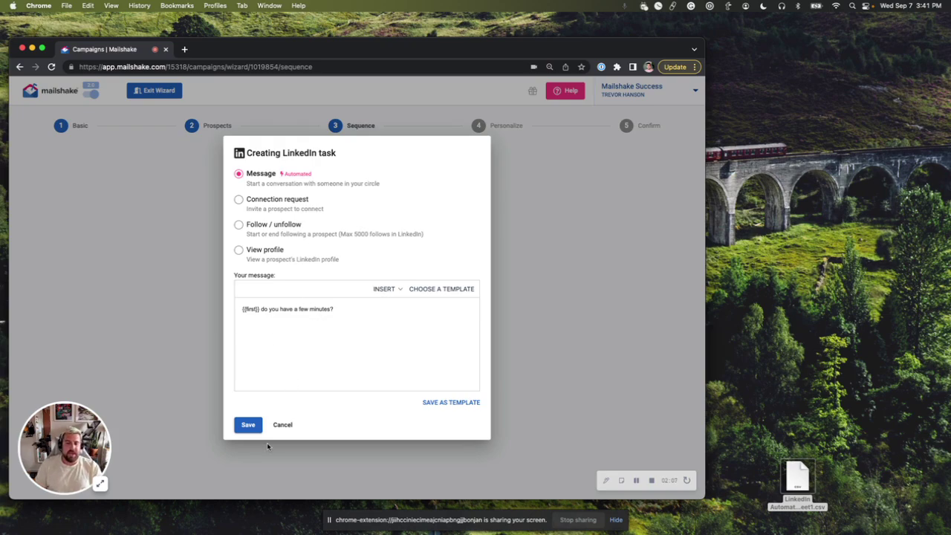
pyautogui.click(245, 425)
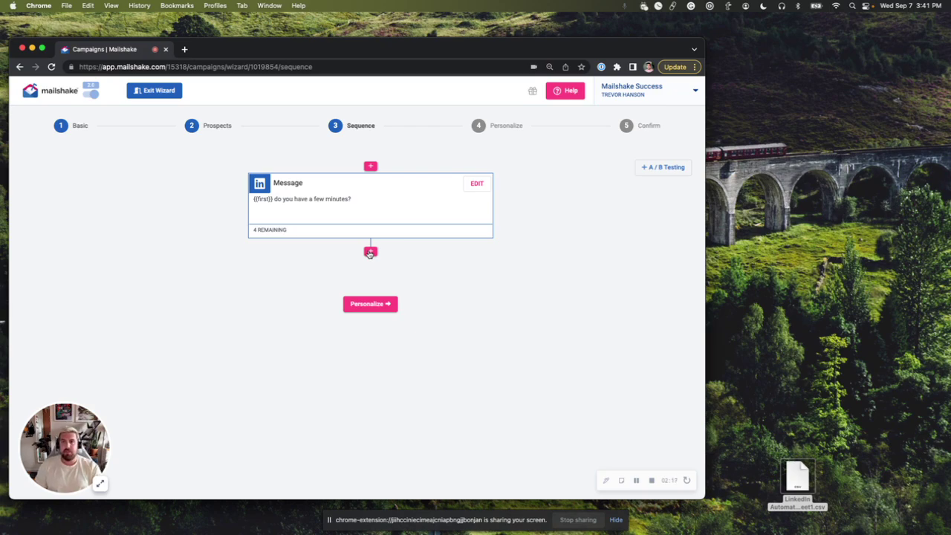
# Preview the personalized message for the first two prospects, confirm the campaign summary and start the campaign.
pyautogui.click(370, 304)
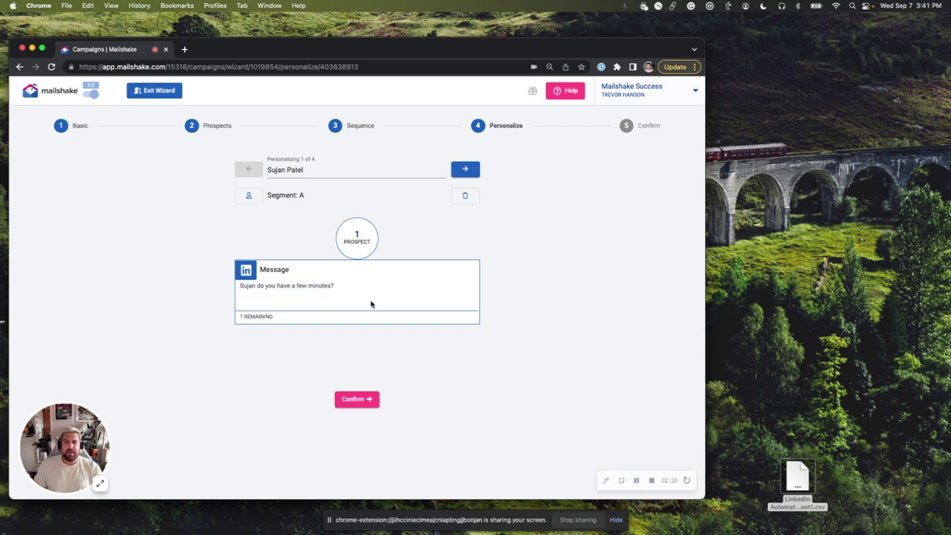
pyautogui.click(468, 173)
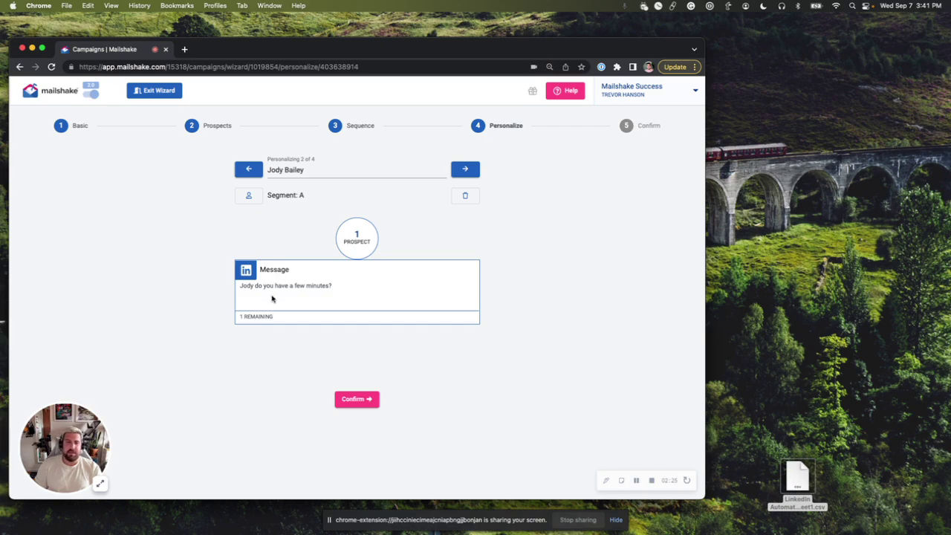
pyautogui.click(357, 398)
pyautogui.scroll(-4, 357, 402)
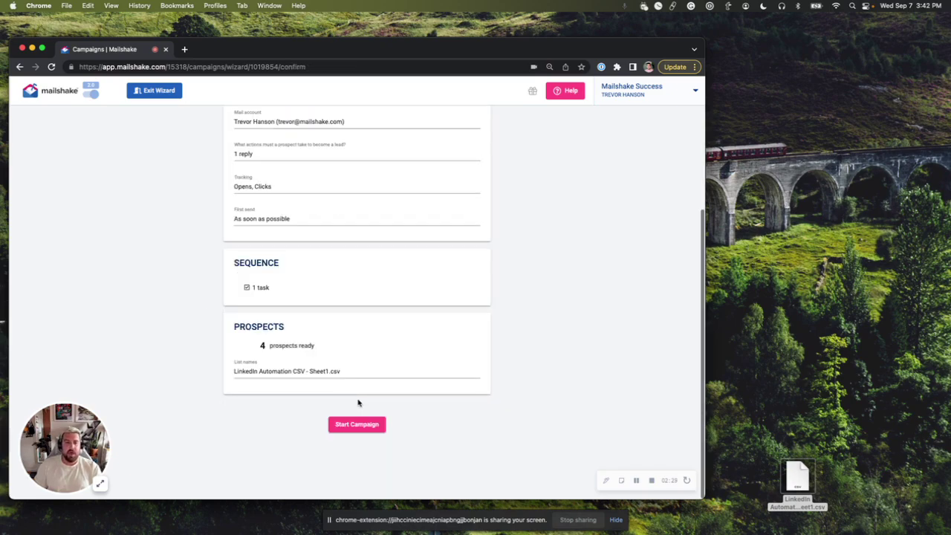
pyautogui.click(360, 426)
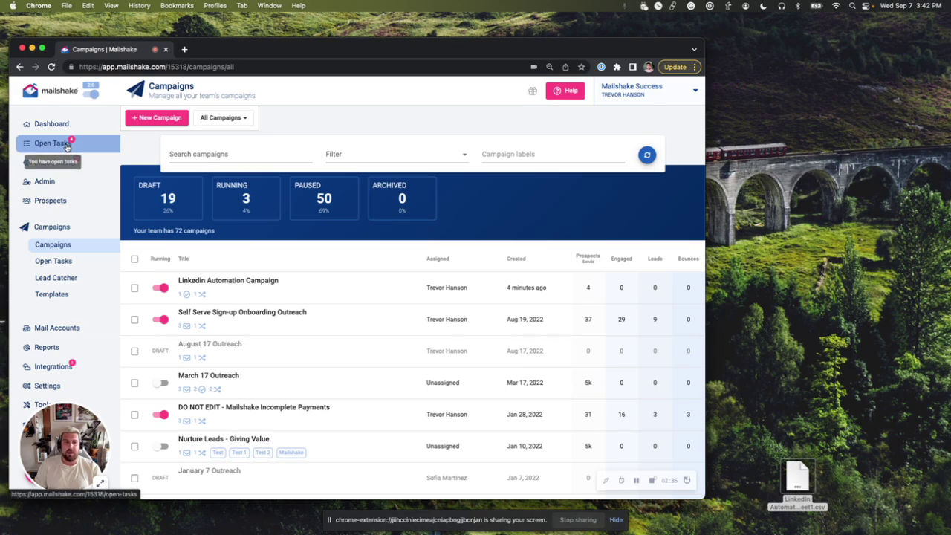
# Run the automated tasks from the LinkedIn open tasks list.
pyautogui.click(70, 263)
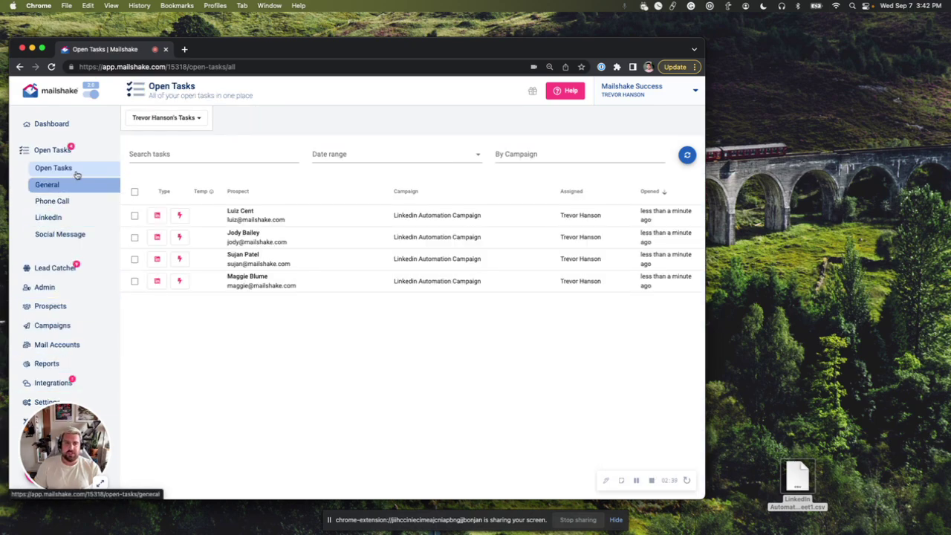
pyautogui.click(58, 218)
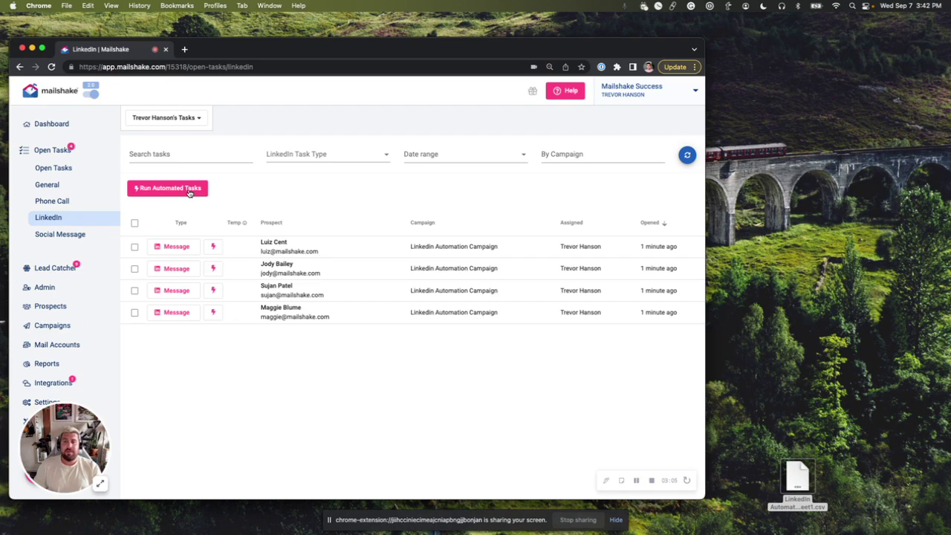
pyautogui.click(191, 192)
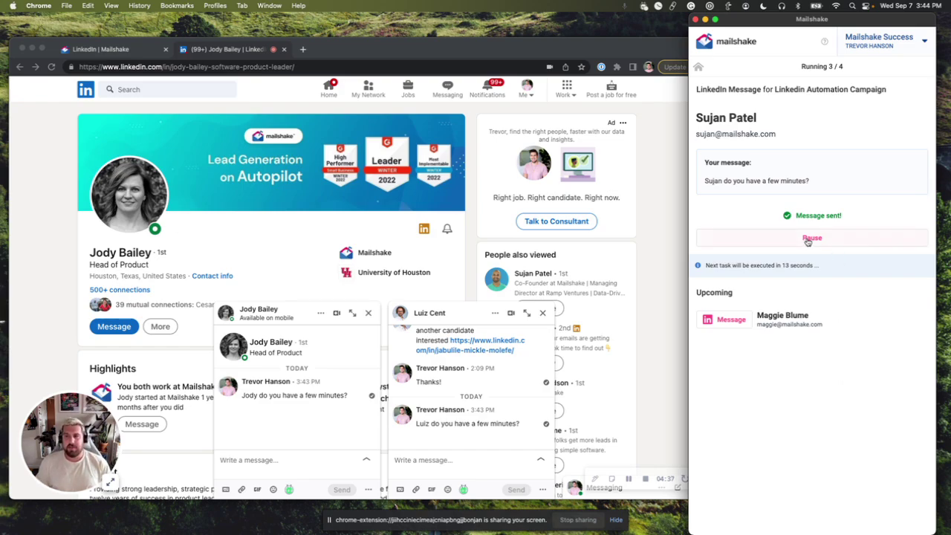
# Pause the automation after the third task's message is sent and check the remaining open tasks in Mailshake.
pyautogui.click(810, 238)
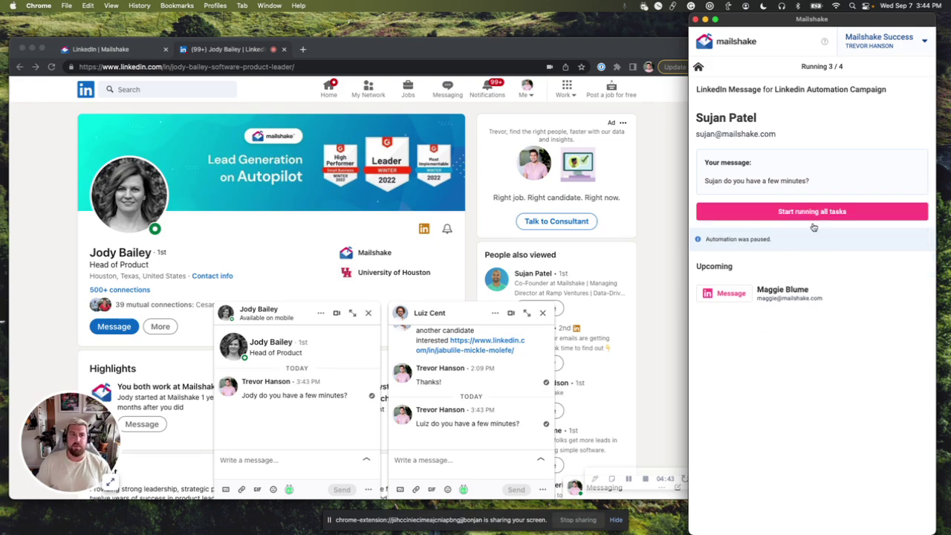
pyautogui.click(130, 49)
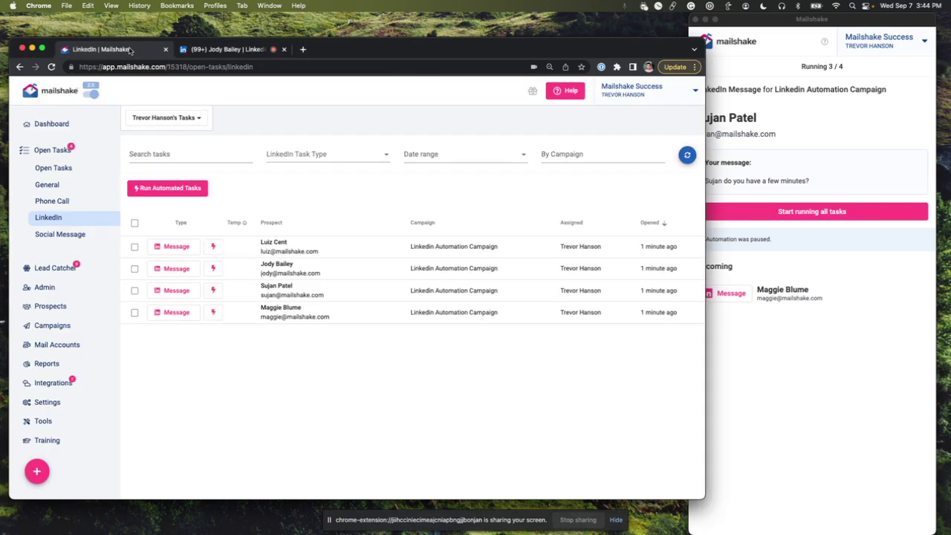
pyautogui.click(46, 152)
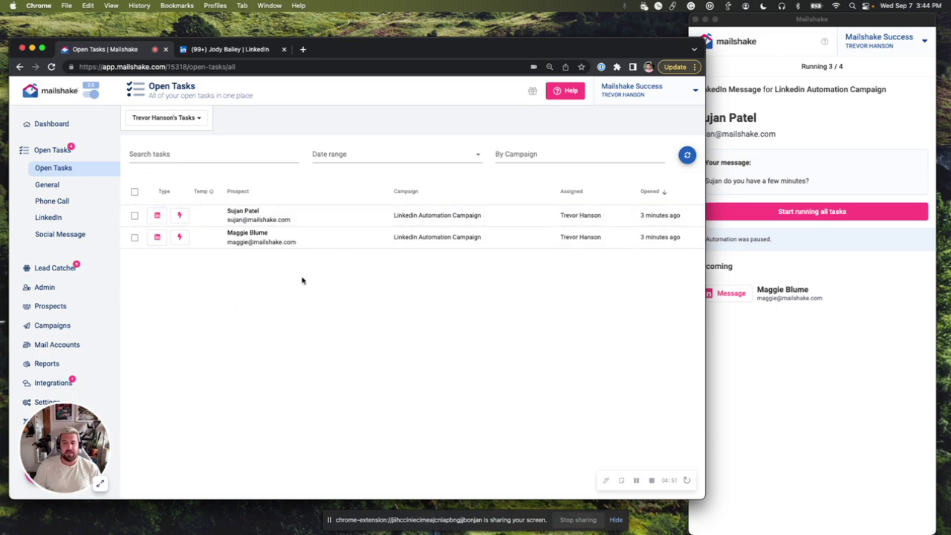
# Examine the first prospect's activity history for the Linkedin Automation Campaign.
pyautogui.click(51, 326)
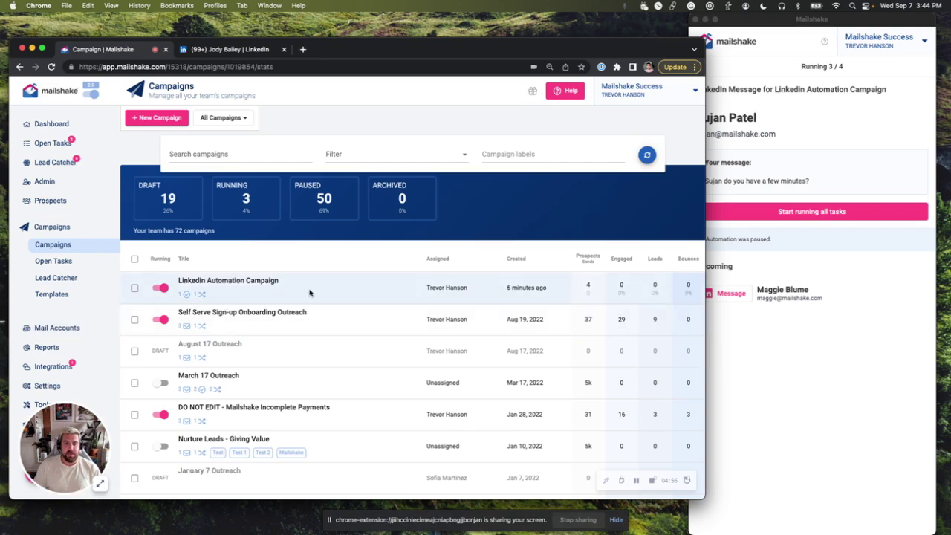
pyautogui.click(310, 292)
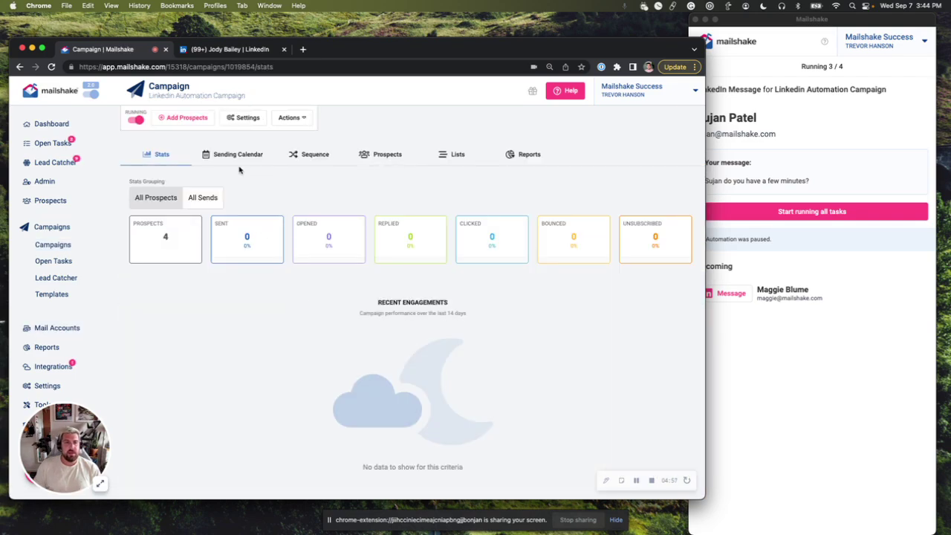
pyautogui.click(370, 158)
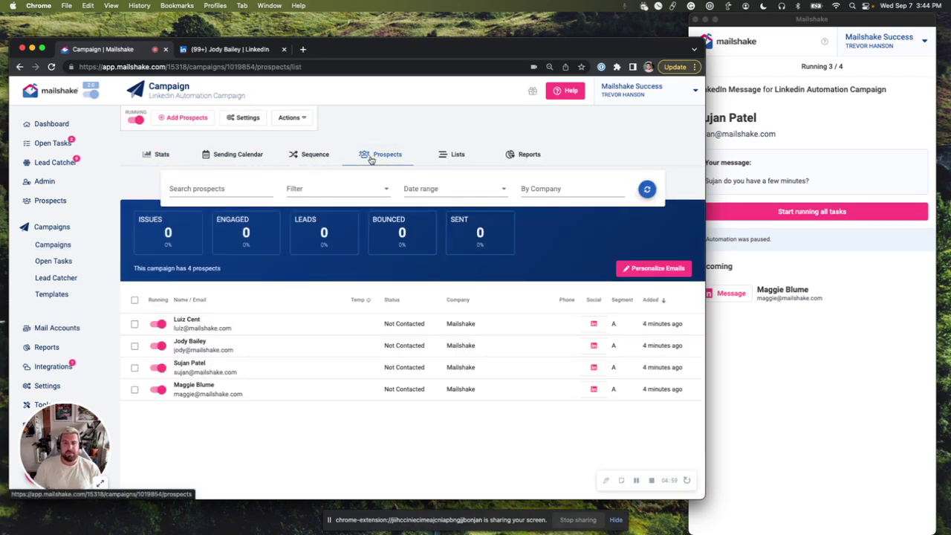
pyautogui.click(274, 326)
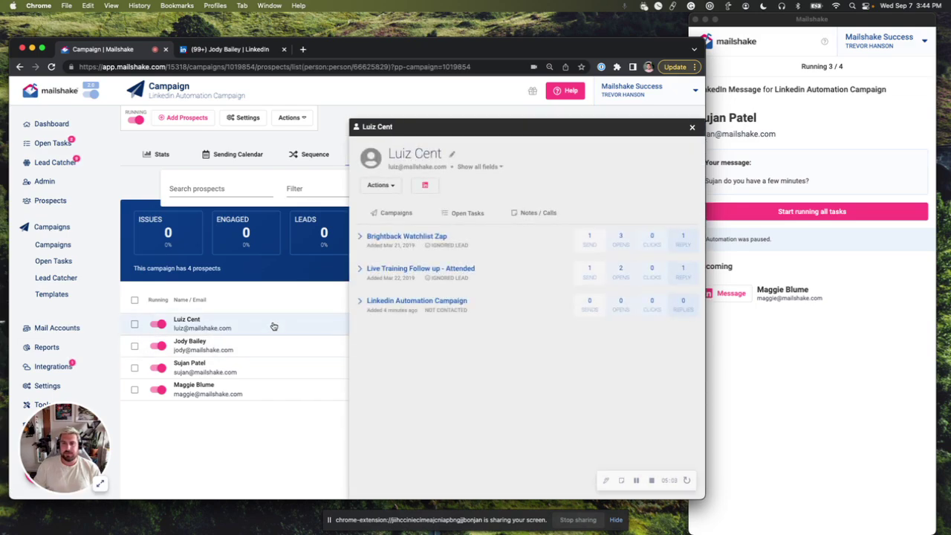
pyautogui.click(358, 301)
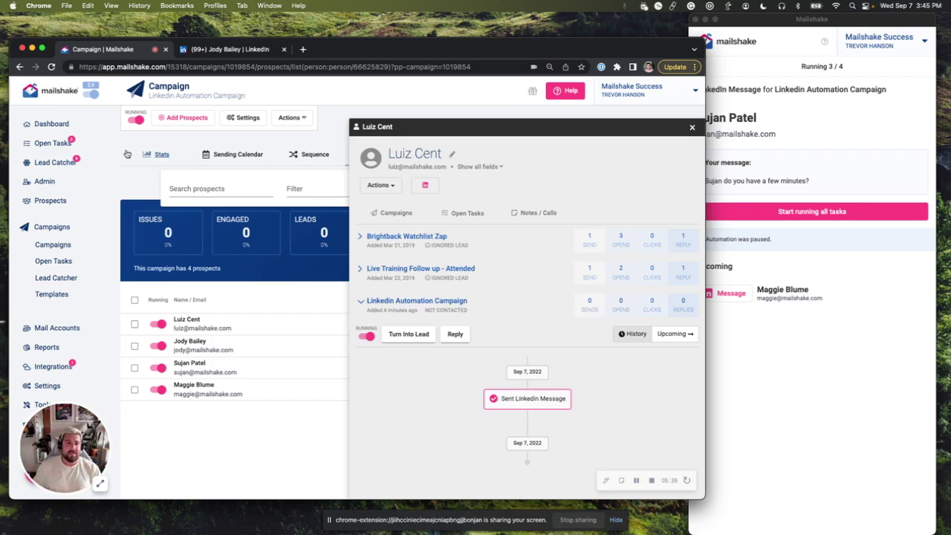
# Return to the list of all open tasks and close the prospect's details.
pyautogui.click(62, 144)
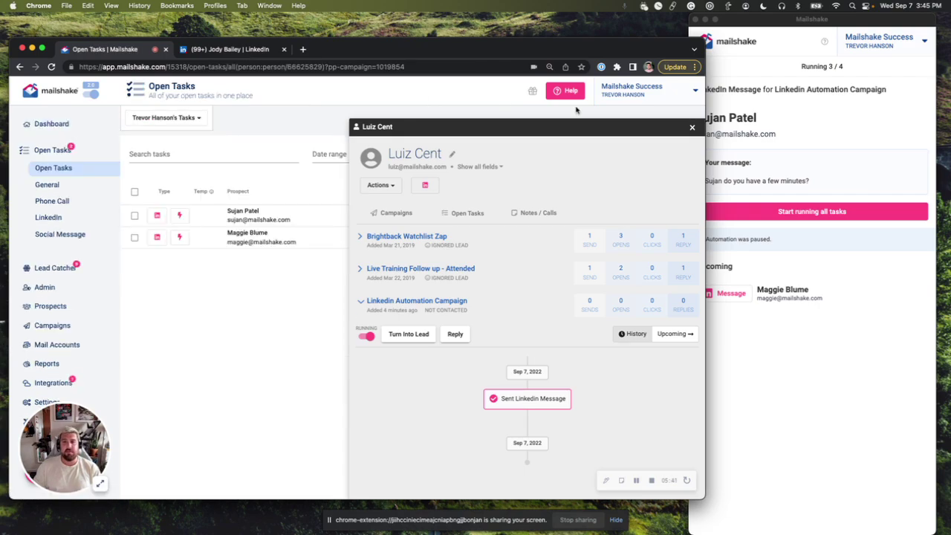
pyautogui.click(691, 127)
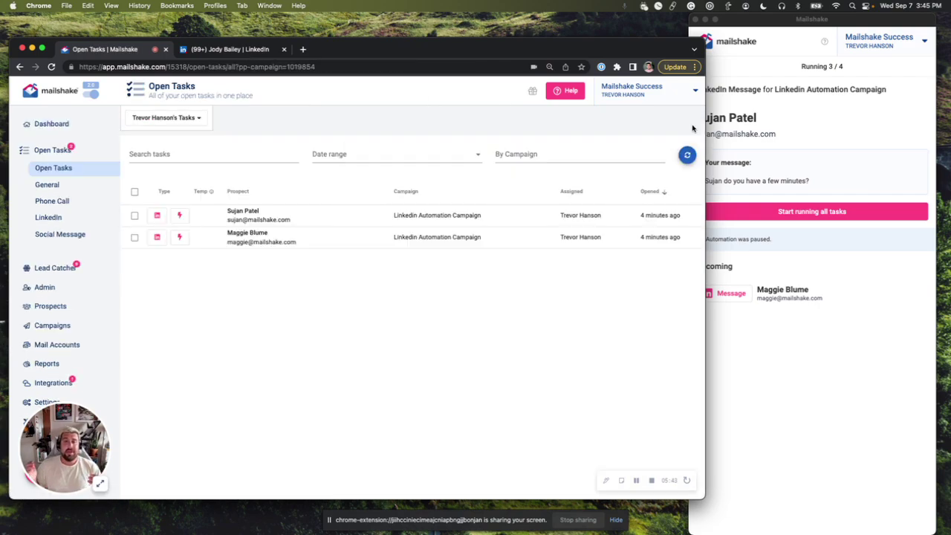